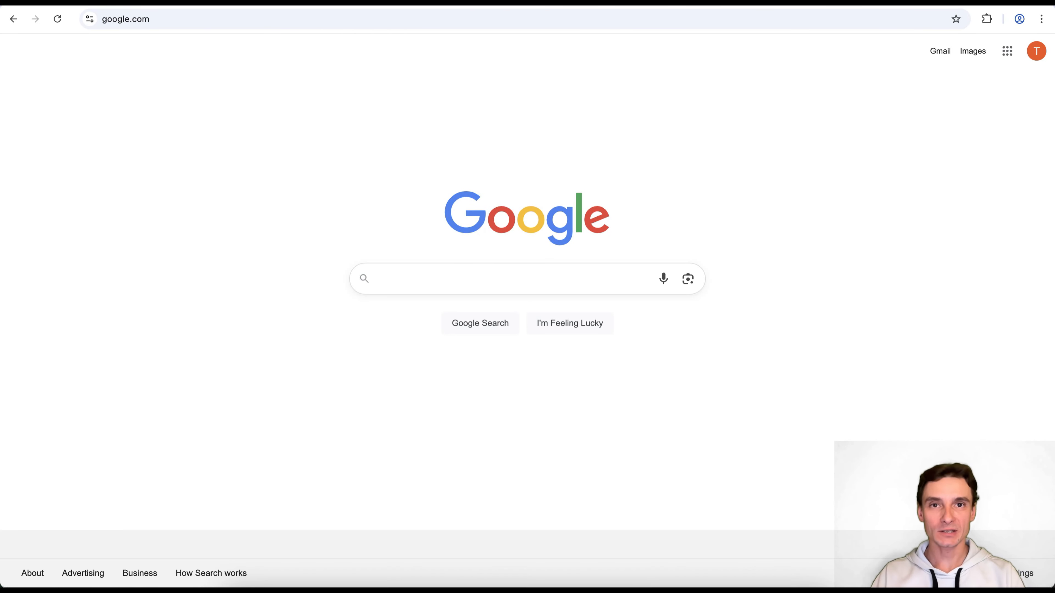
Browse the Google apps list, then start a new tab with ads.google.com entered
{"action": "left_click", "coordinate": [1010, 52]}
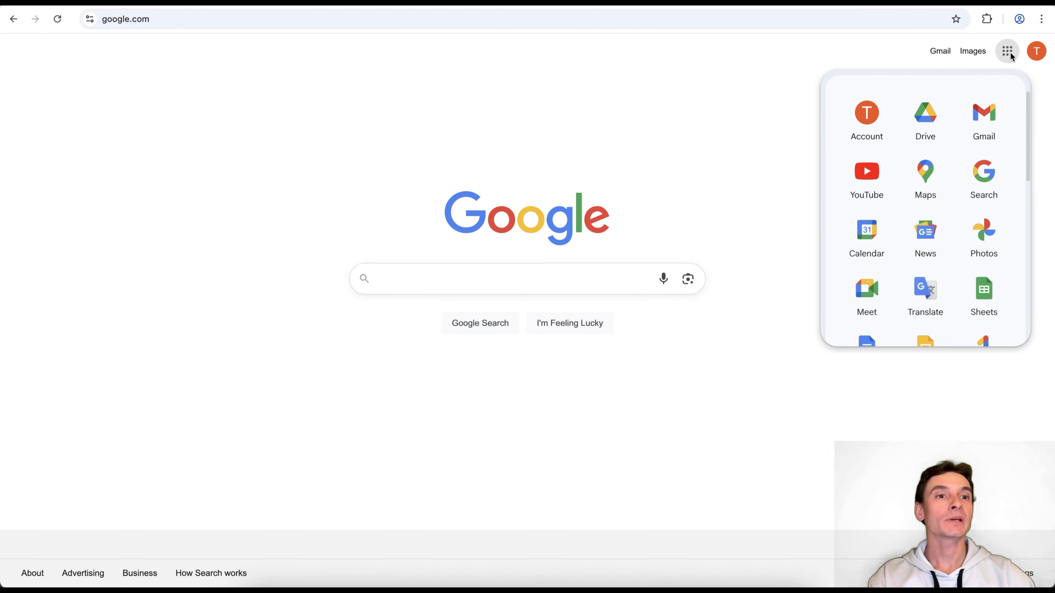
{"action": "scroll", "coordinate": [1005, 175], "scroll_direction": "down", "scroll_amount": 5}
{"action": "scroll", "coordinate": [1006, 176], "scroll_direction": "down", "scroll_amount": 3}
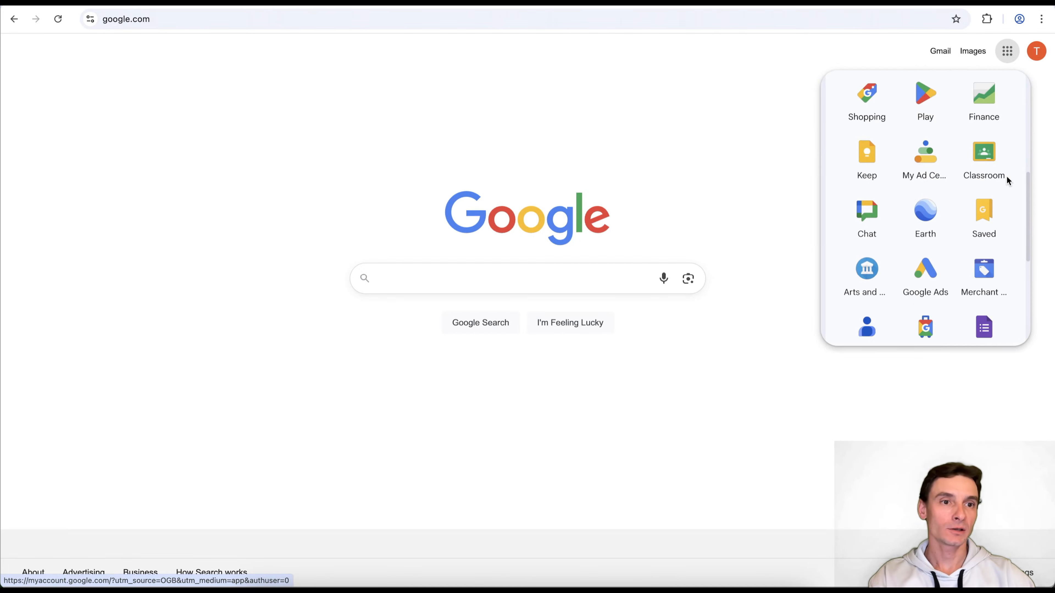
{"action": "left_click", "coordinate": [929, 286]}
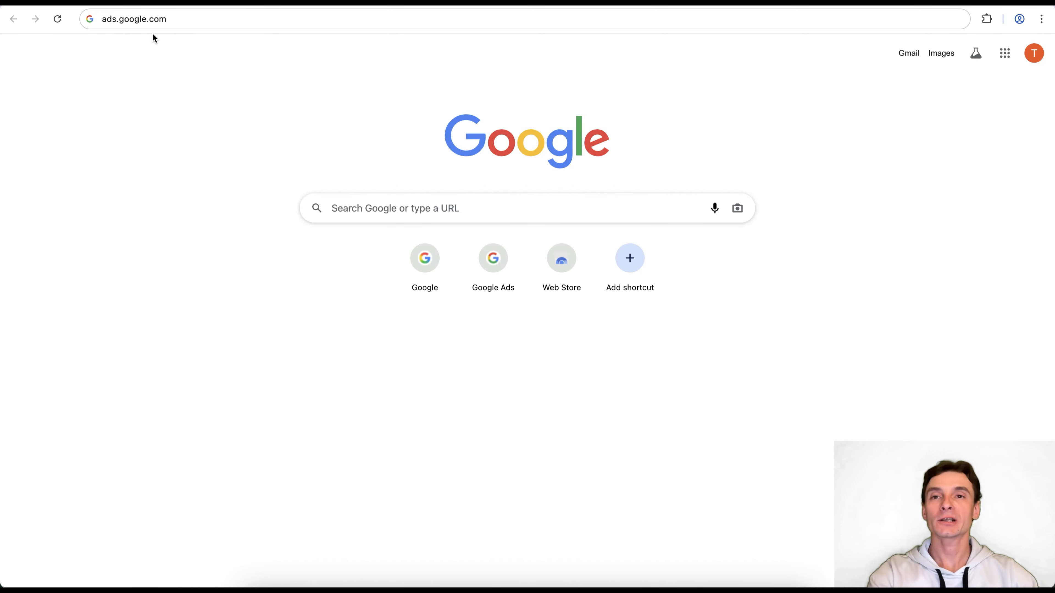
Load ads.google.com and jump to the $500, $1000 and $1500 sign-up credit offers
{"action": "key", "text": "Return"}
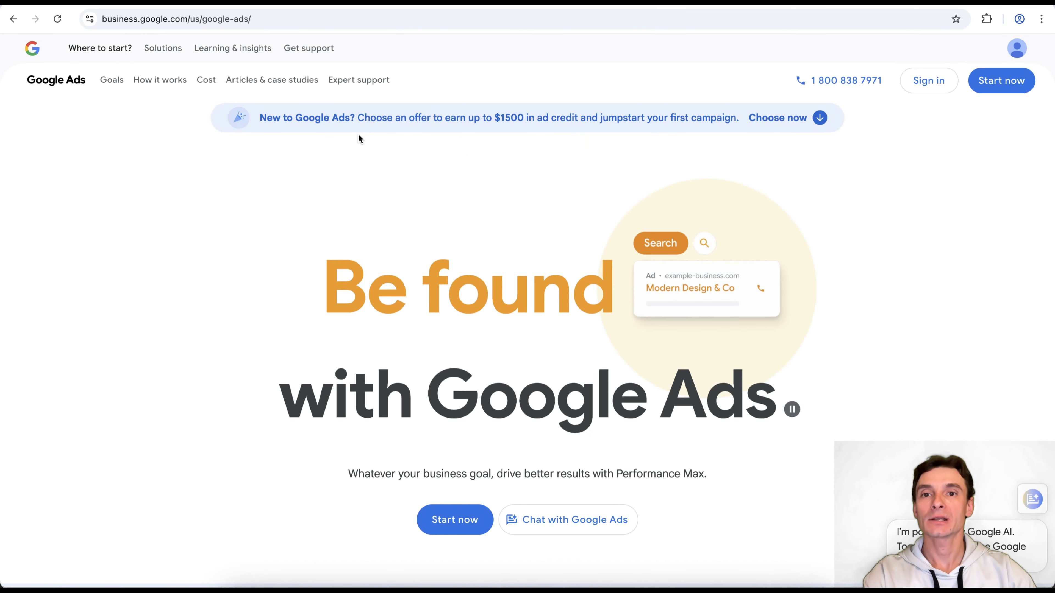
{"action": "left_click", "coordinate": [511, 130]}
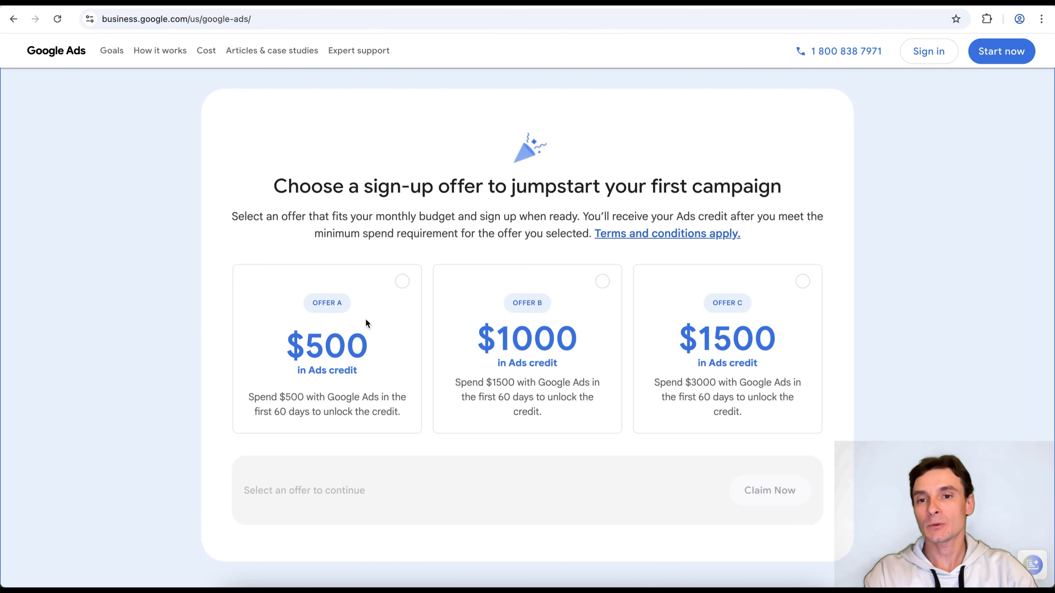
Pick the $500 Offer A, review its terms and conditions, then claim it
{"action": "left_click", "coordinate": [399, 291]}
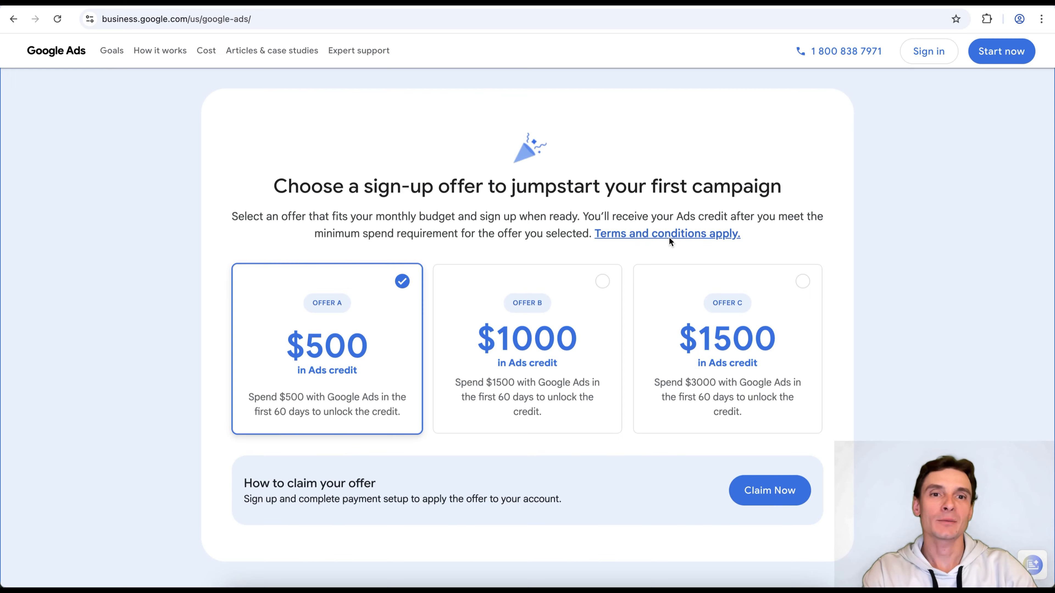
{"action": "left_click", "coordinate": [677, 236]}
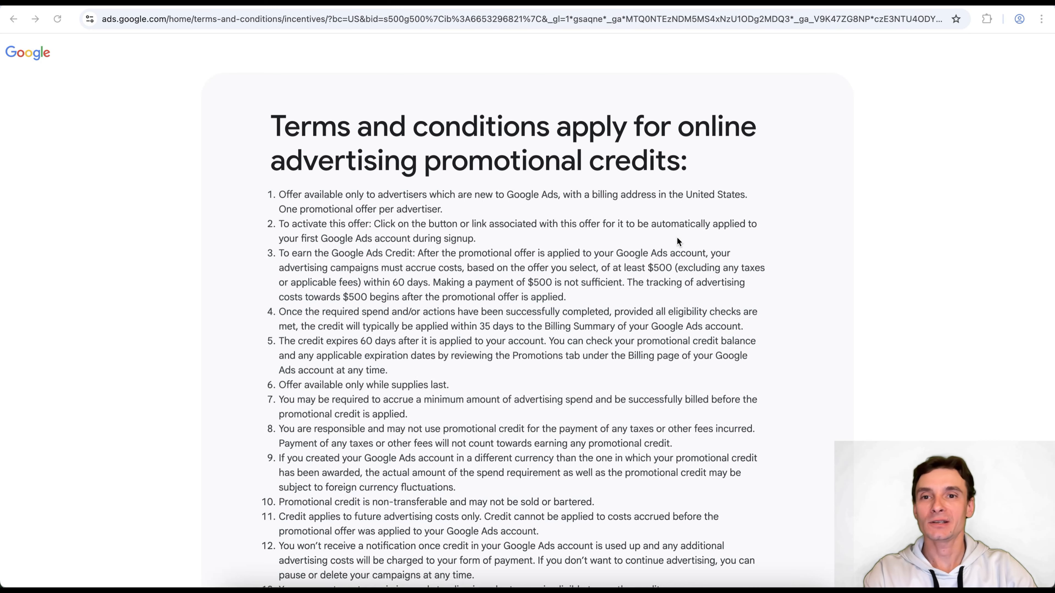
{"action": "scroll", "coordinate": [825, 216], "scroll_direction": "down", "scroll_amount": 3}
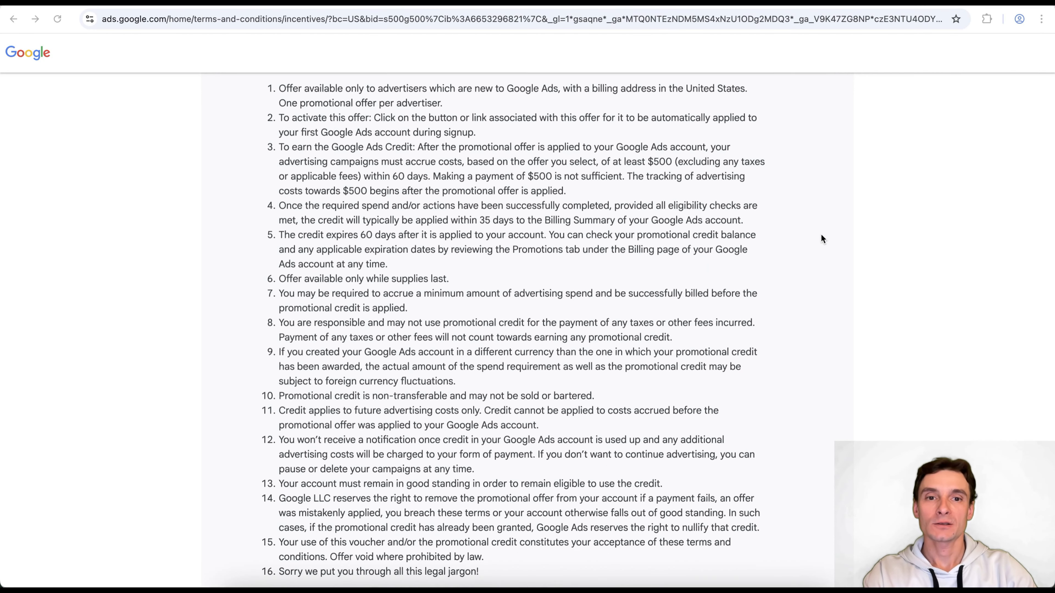
{"action": "key", "text": "super+w"}
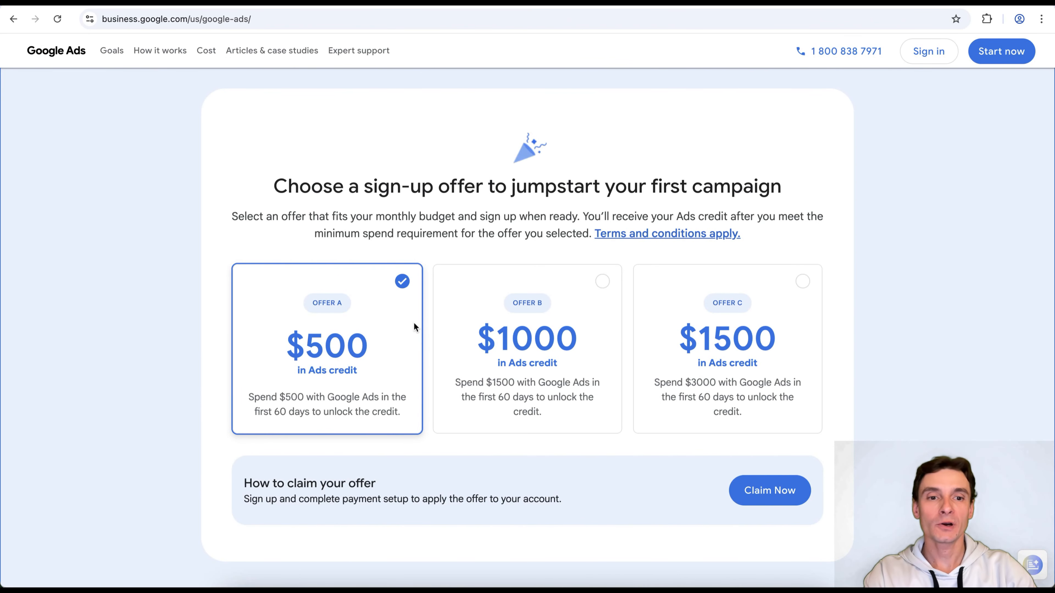
{"action": "left_click", "coordinate": [801, 491]}
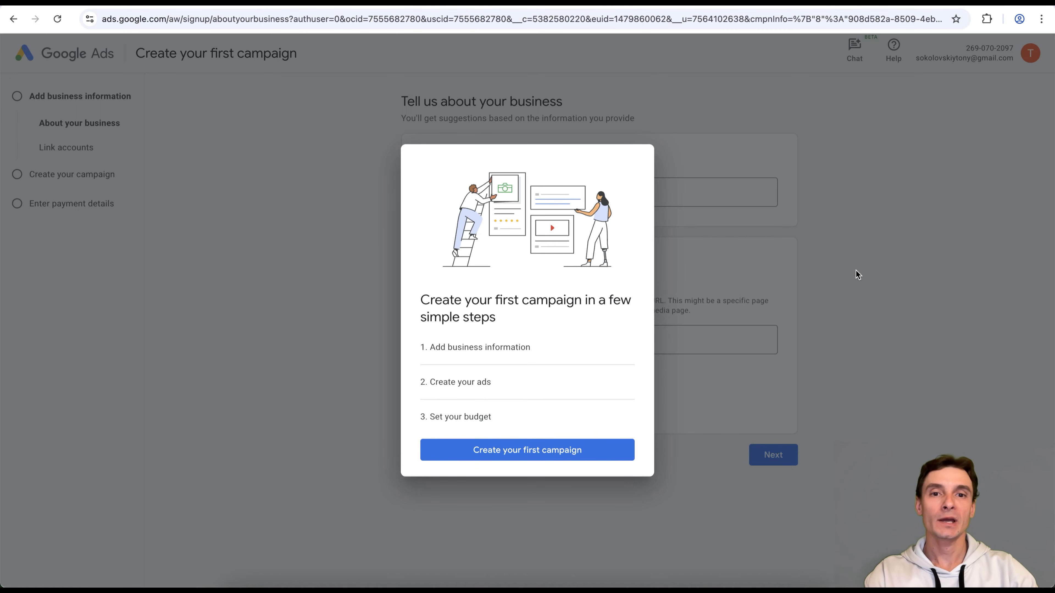
Enter google.com as the business website, then skip account linking and objective selection
{"action": "left_click", "coordinate": [862, 254]}
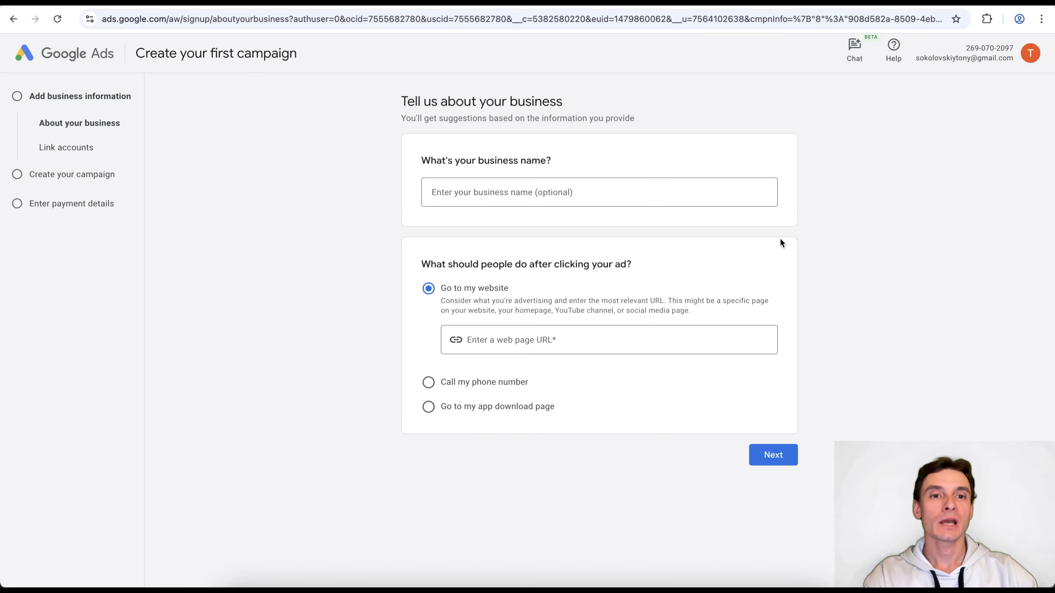
{"action": "left_click", "coordinate": [582, 346]}
{"action": "type", "text": "google.com"}
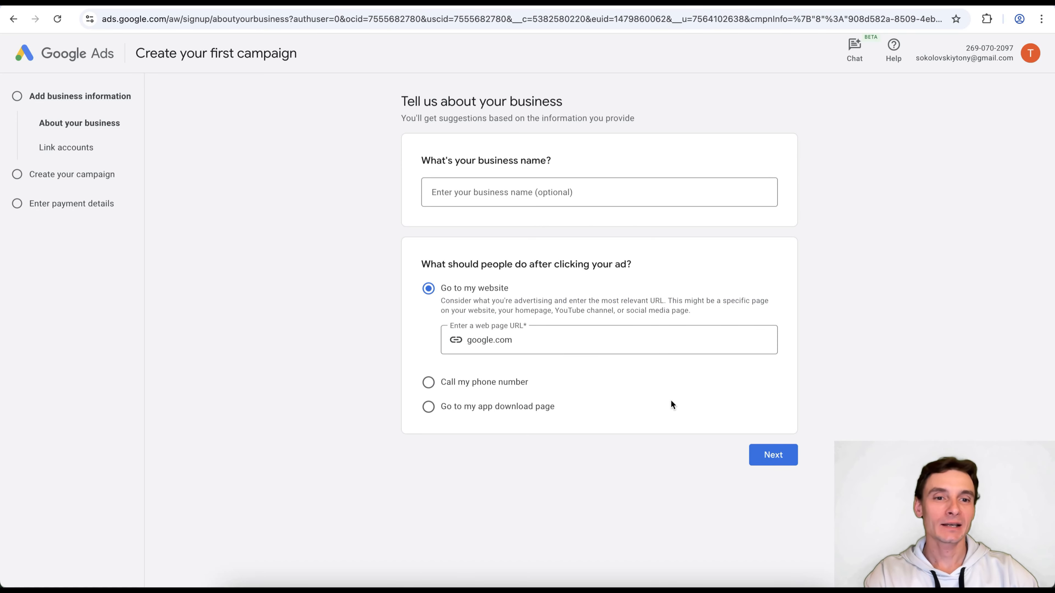
{"action": "left_click", "coordinate": [772, 452]}
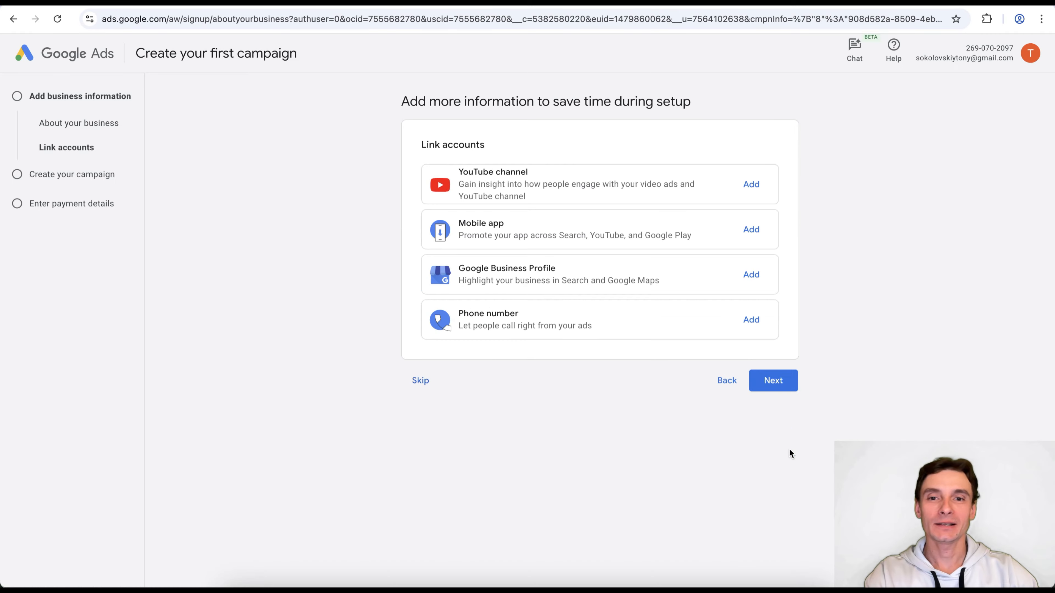
{"action": "left_click", "coordinate": [408, 379]}
{"action": "left_click", "coordinate": [421, 399]}
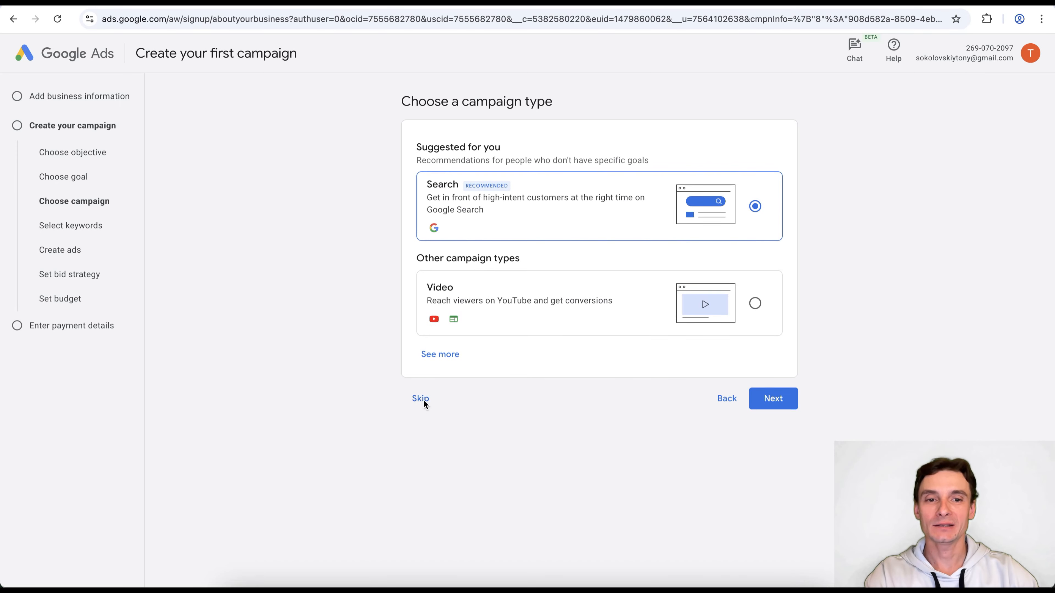
Skip the campaign type choice and confirm leaving campaign creation
{"action": "left_click", "coordinate": [422, 399]}
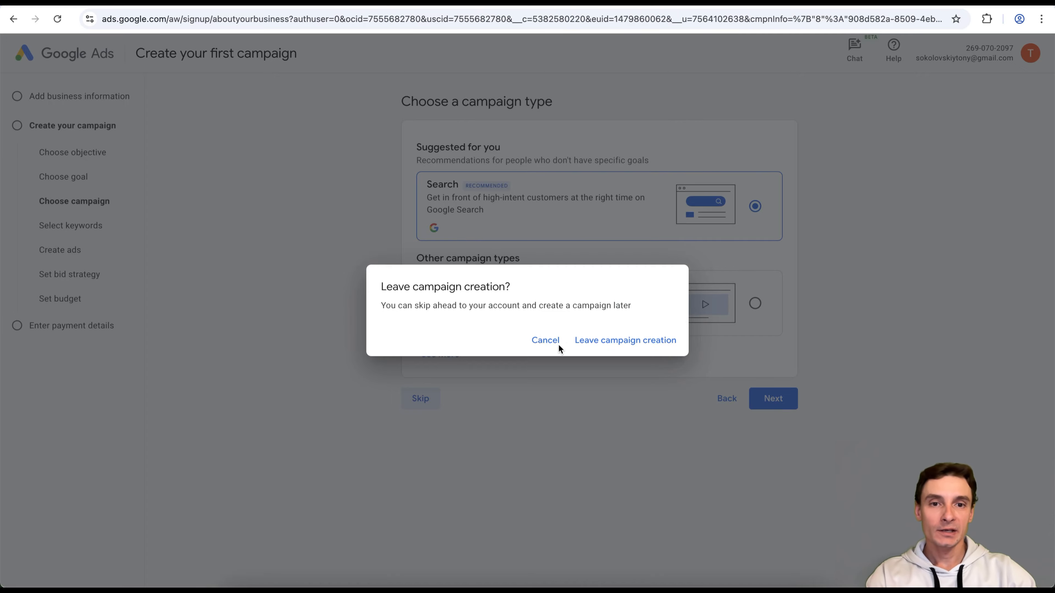
{"action": "left_click", "coordinate": [662, 347]}
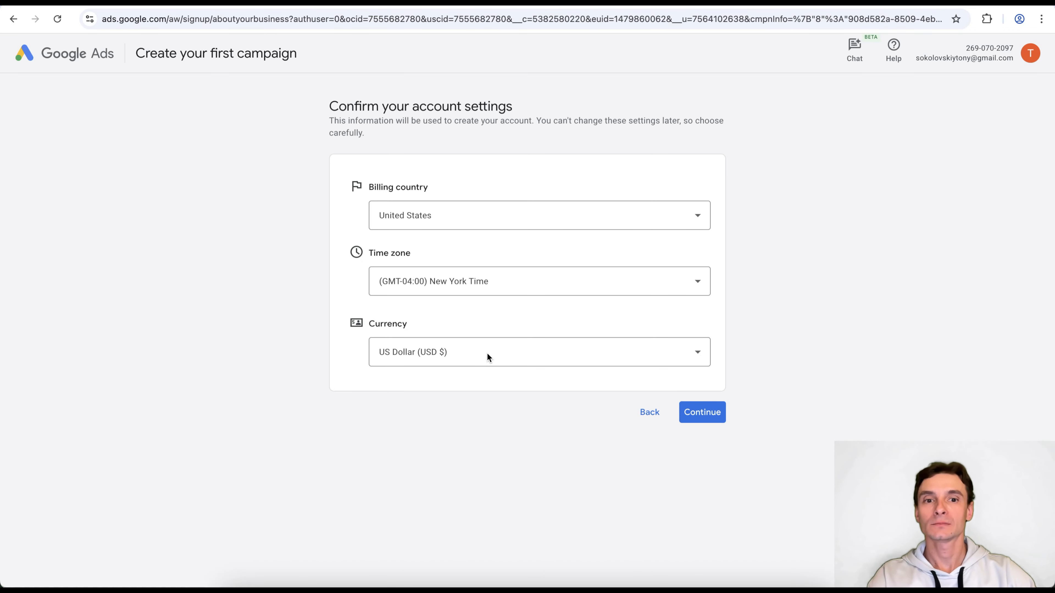
Accept the United States, New York time and US Dollar account settings
{"action": "left_click", "coordinate": [705, 414]}
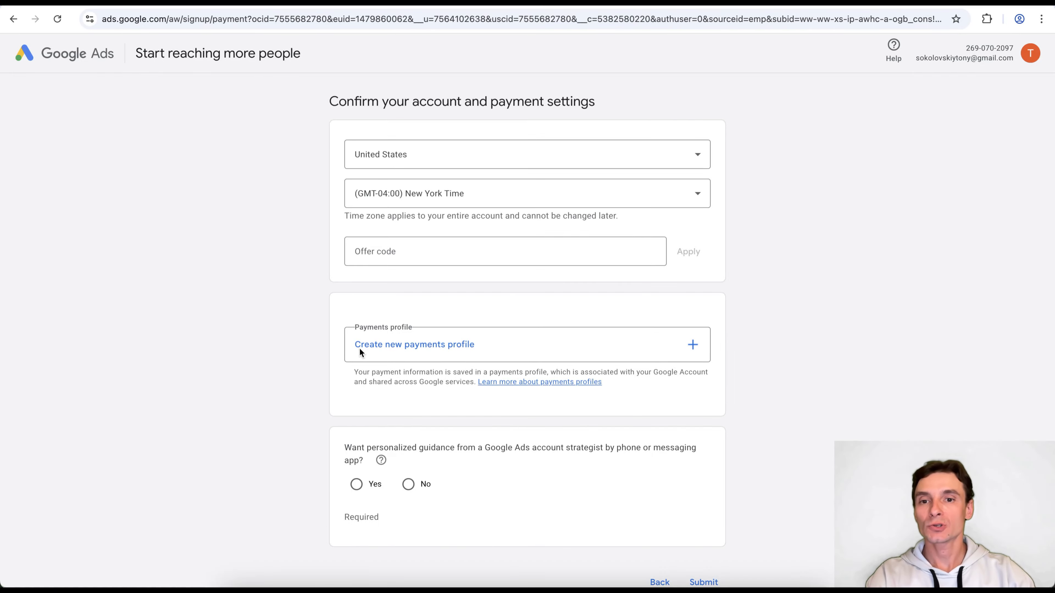
Create a new payments profile with the profile type set to Individual
{"action": "left_click", "coordinate": [531, 346]}
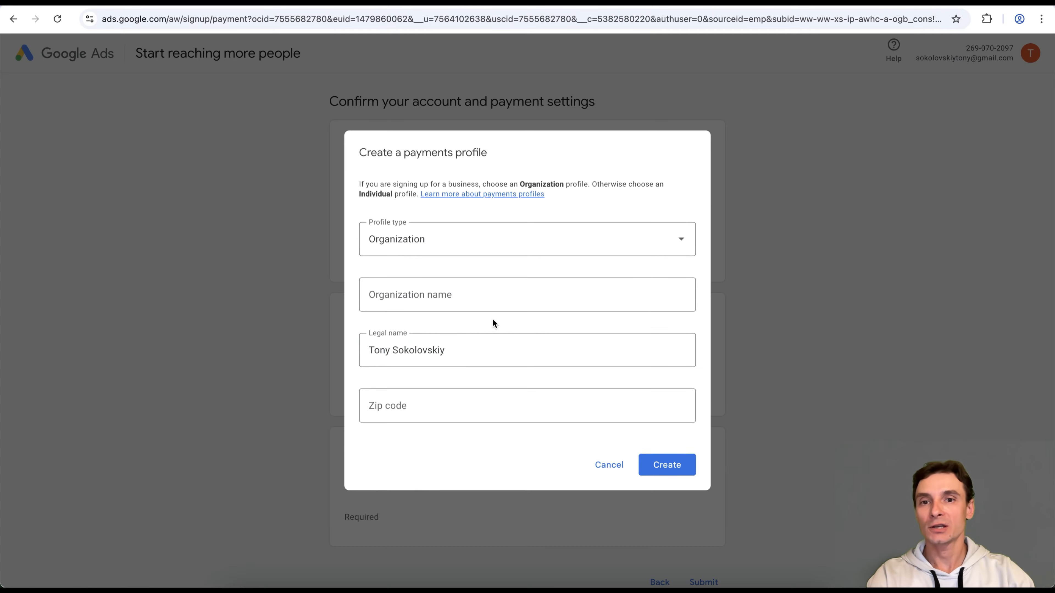
{"action": "left_click", "coordinate": [460, 251]}
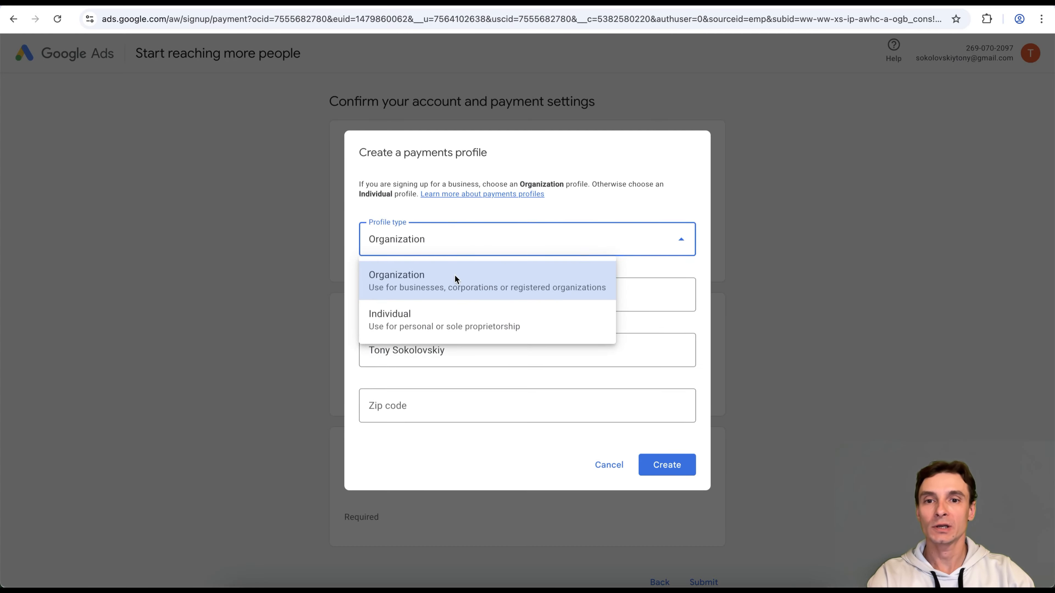
{"action": "left_click", "coordinate": [459, 319]}
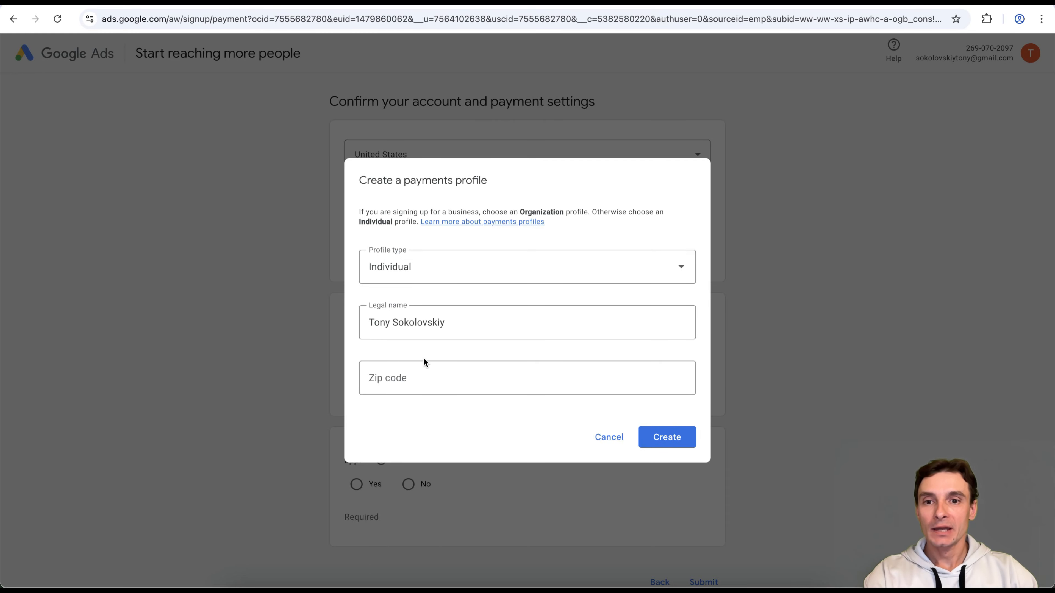
{"action": "left_click", "coordinate": [675, 437]}
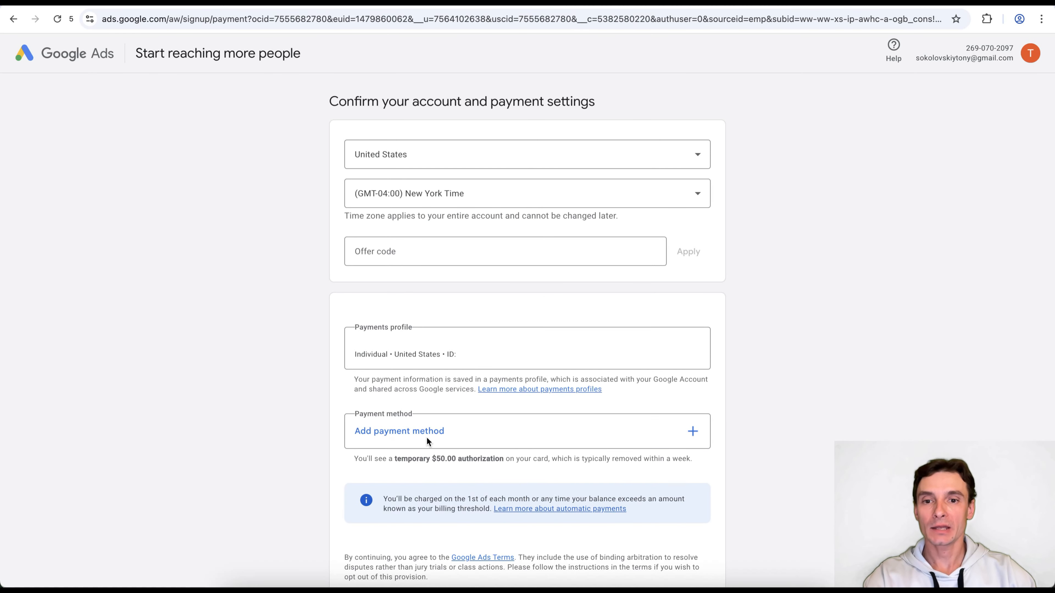
Add a Visa card, answer No to strategist guidance, and submit the settings
{"action": "left_click", "coordinate": [536, 437]}
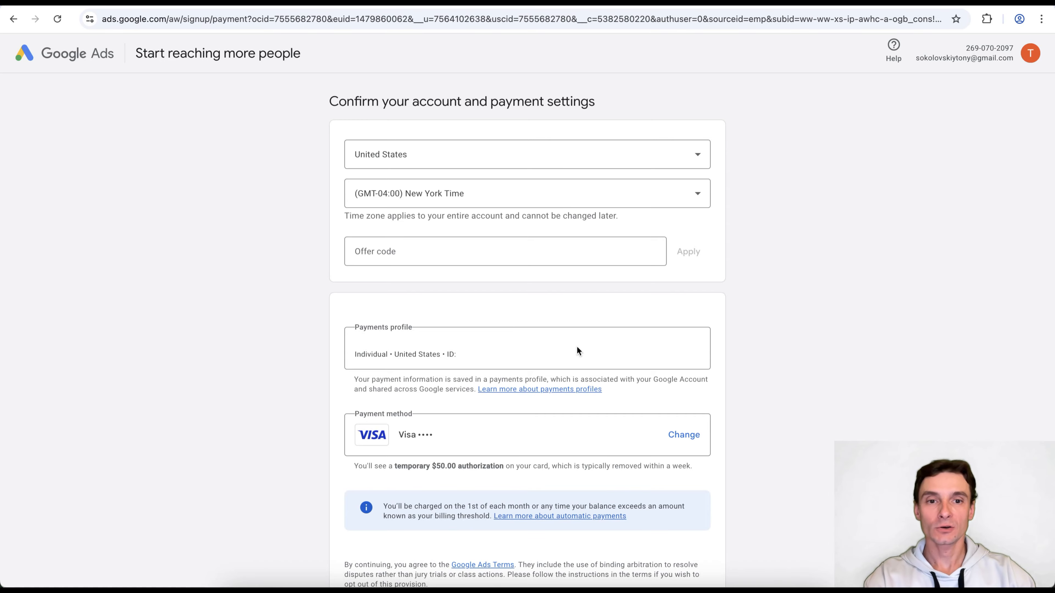
{"action": "scroll", "coordinate": [777, 370], "scroll_direction": "down", "scroll_amount": 5}
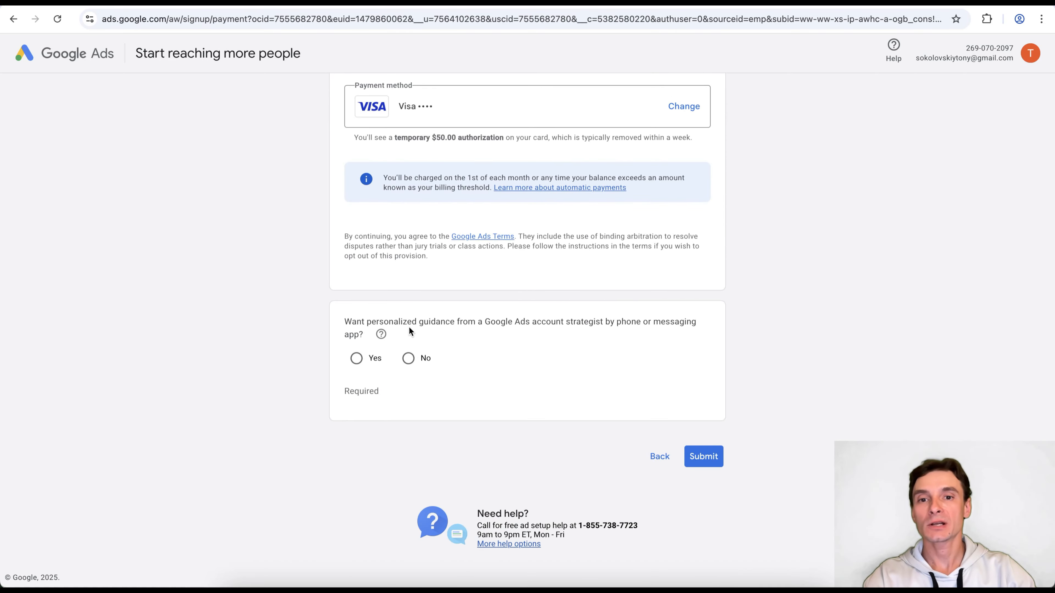
{"action": "left_click", "coordinate": [409, 359]}
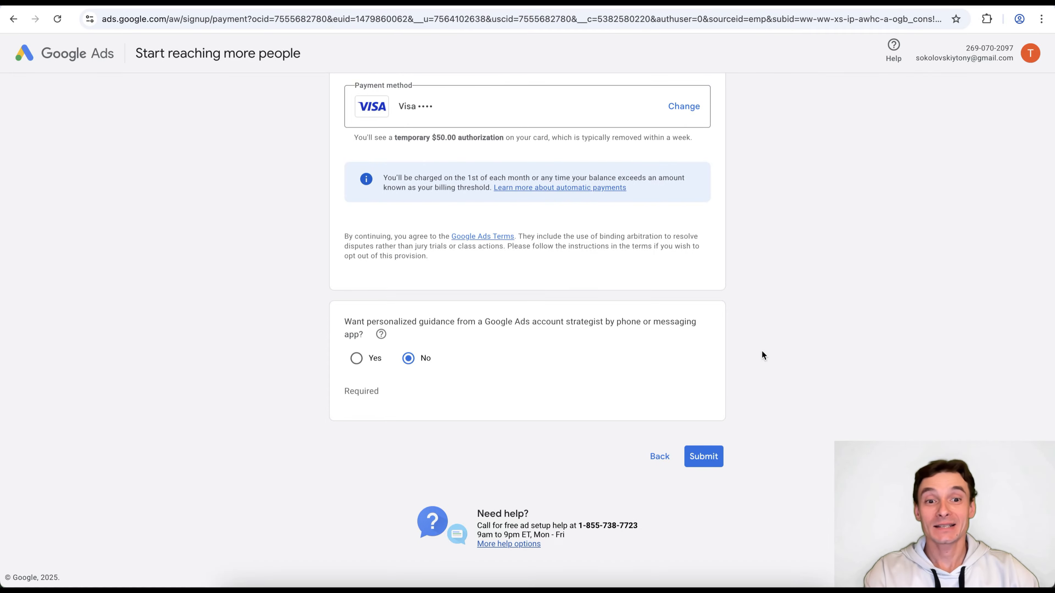
{"action": "left_click", "coordinate": [692, 456]}
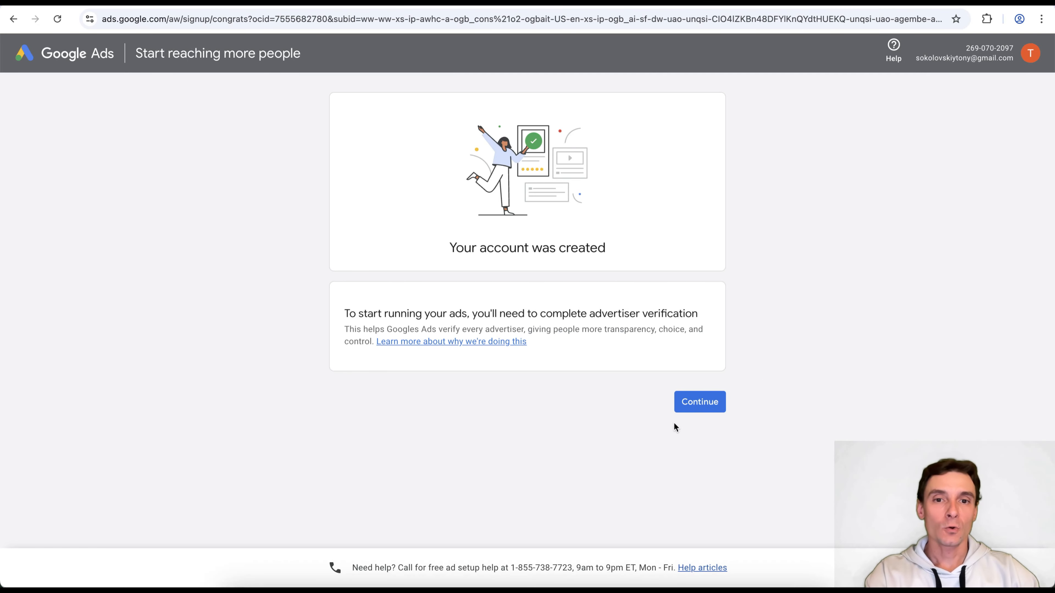
Answer No to being an advertising agency and Yes to paying Google Ads directly, then save
{"action": "left_click", "coordinate": [716, 404]}
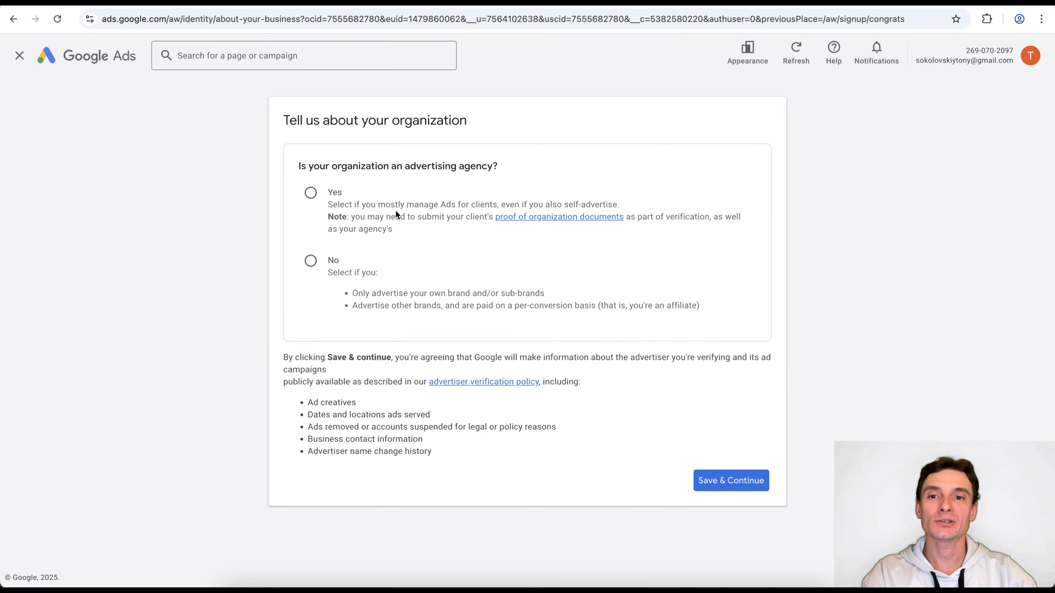
{"action": "left_click", "coordinate": [310, 261]}
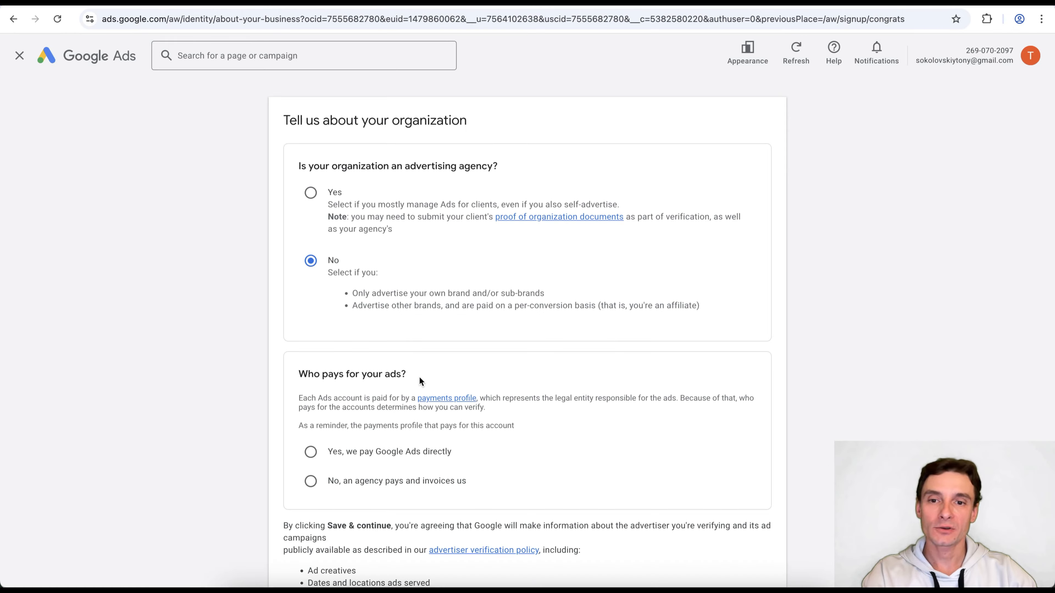
{"action": "left_click", "coordinate": [346, 456]}
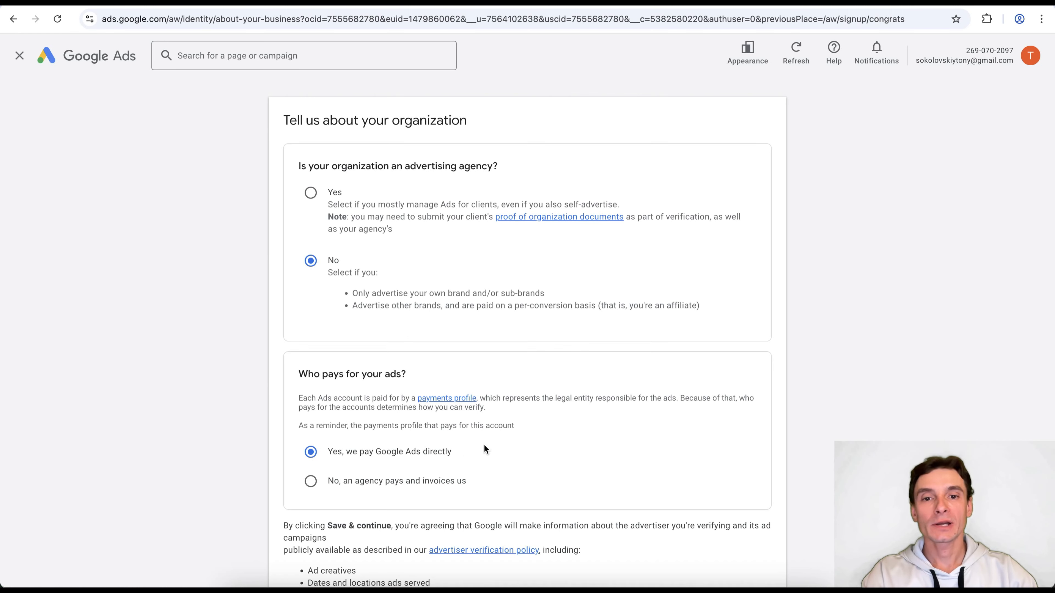
{"action": "scroll", "coordinate": [483, 444], "scroll_direction": "down", "scroll_amount": 3}
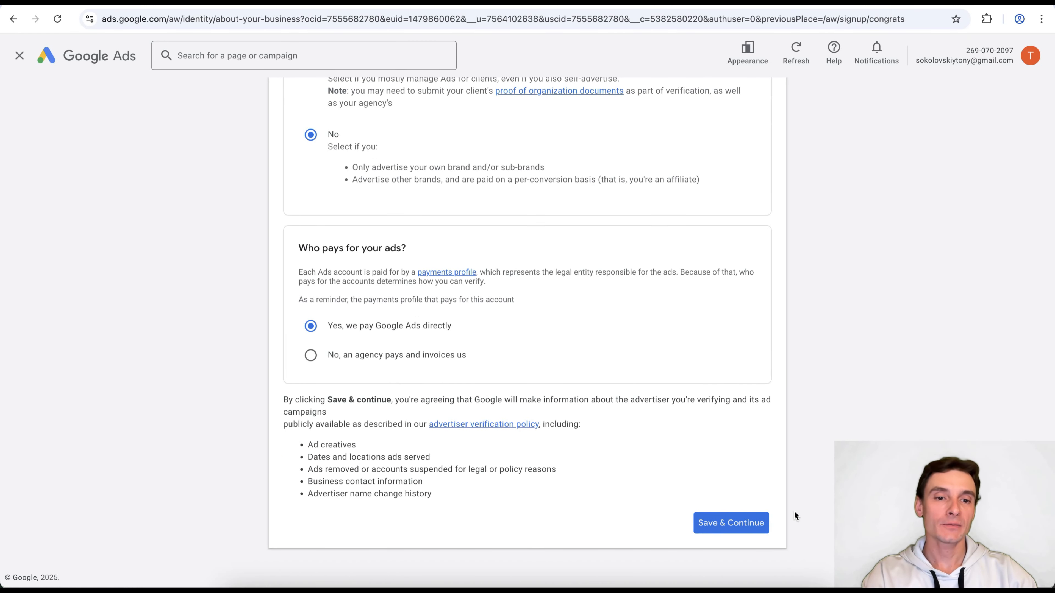
{"action": "left_click", "coordinate": [735, 523]}
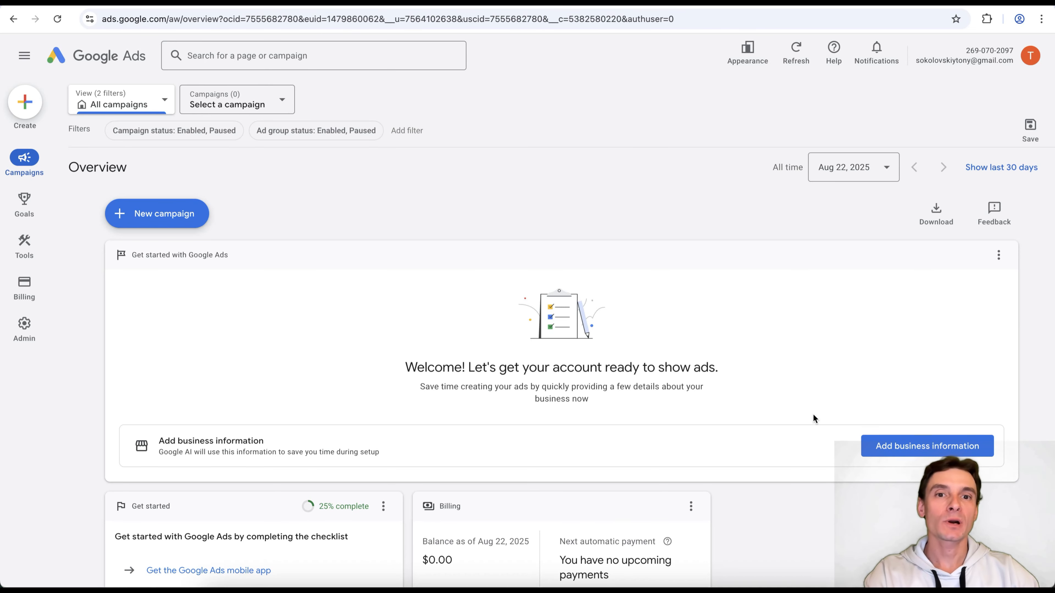
In a new tab, go to Google Ads via the address bar and Google apps list
{"action": "key", "text": "ctrl+Tab"}
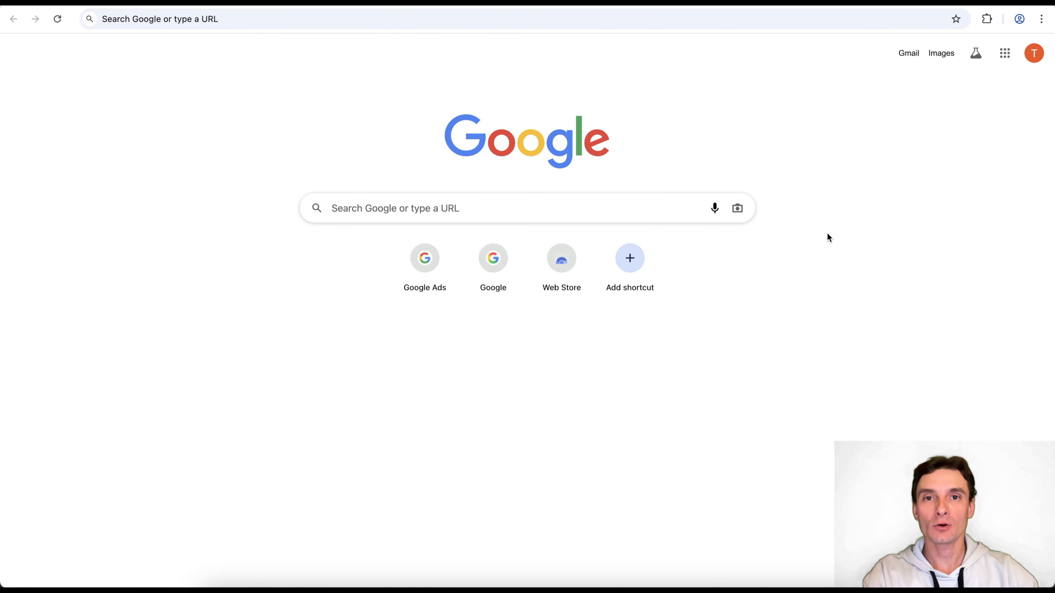
{"action": "left_click", "coordinate": [139, 19]}
{"action": "left_click", "coordinate": [133, 39]}
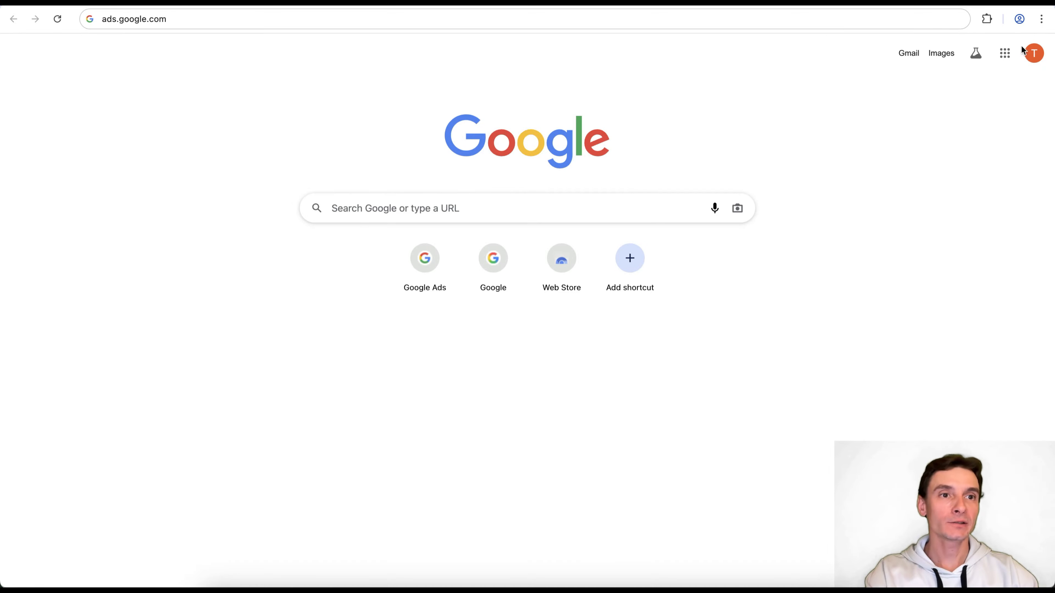
{"action": "left_click", "coordinate": [1005, 54]}
{"action": "scroll", "coordinate": [985, 196], "scroll_direction": "down", "scroll_amount": 5}
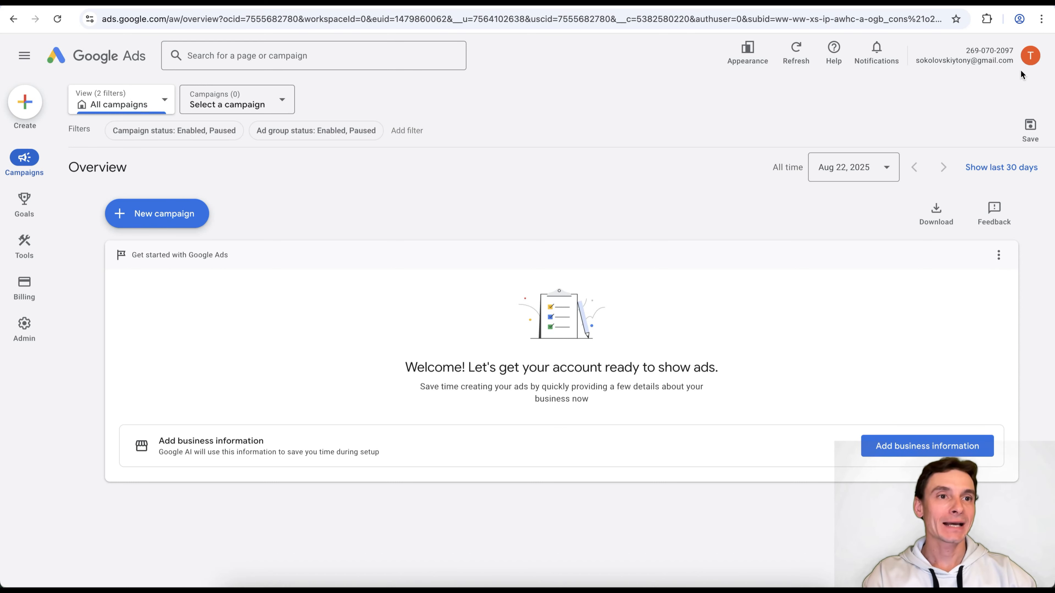
From the account avatar menu, choose Create new Google Ads account
{"action": "left_click", "coordinate": [1031, 57]}
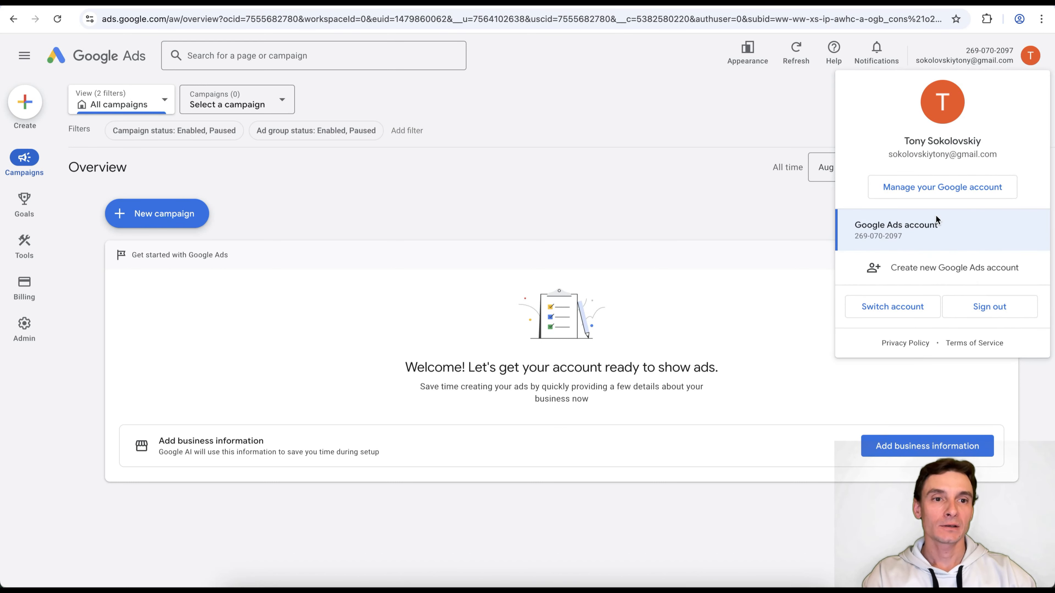
{"action": "left_click", "coordinate": [1011, 270]}
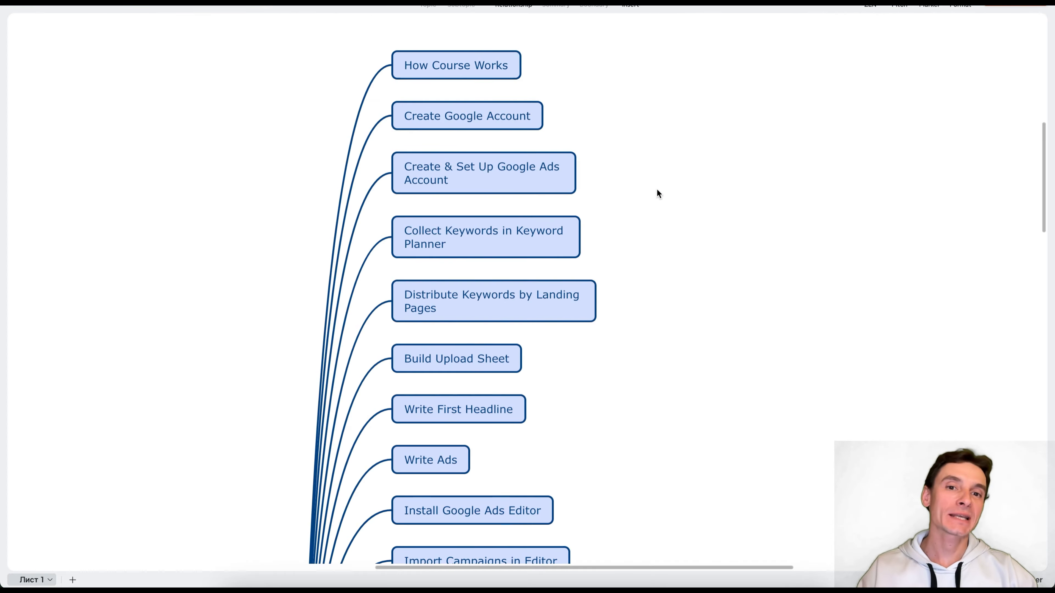
Select the 'Collect Keywords in Keyword Planner' node in the course mind map and review the outline
{"action": "left_click", "coordinate": [571, 240]}
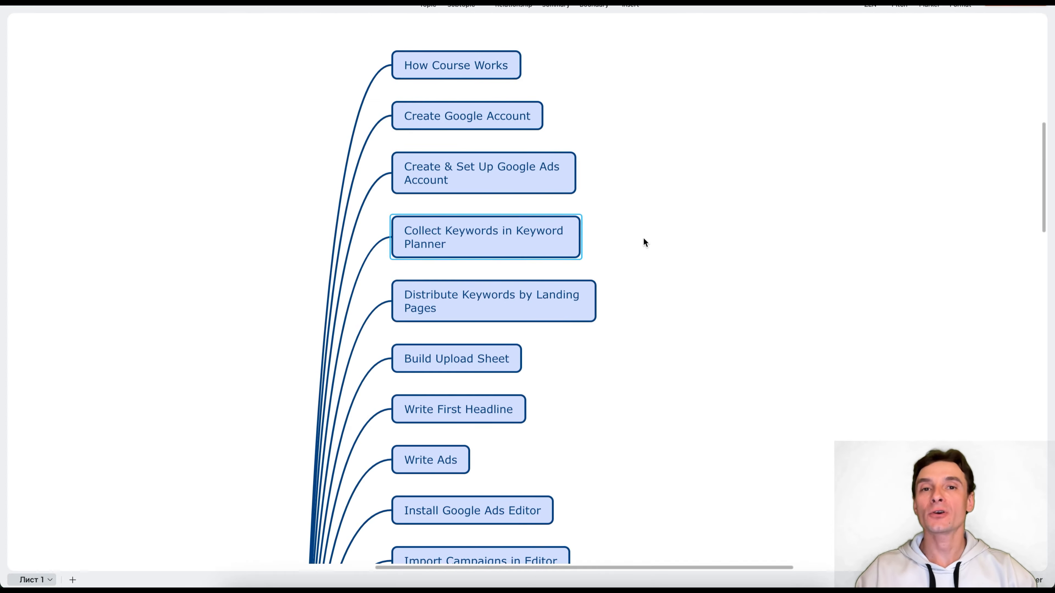
{"action": "scroll", "coordinate": [646, 229], "scroll_direction": "down", "scroll_amount": 20}
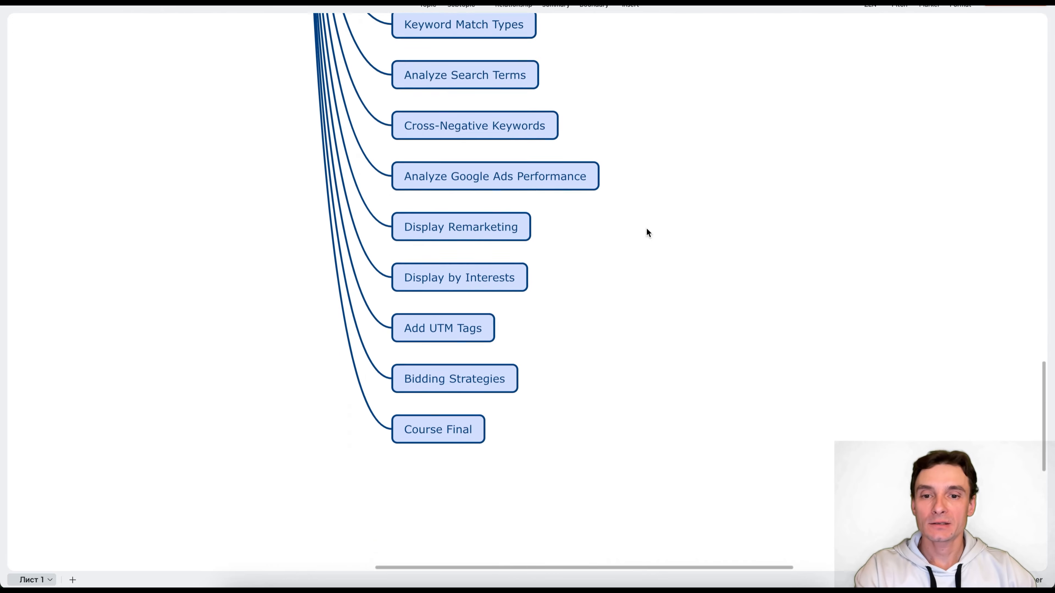
{"action": "scroll", "coordinate": [647, 229], "scroll_direction": "up", "scroll_amount": 15}
{"action": "scroll", "coordinate": [647, 229], "scroll_direction": "up", "scroll_amount": 5}
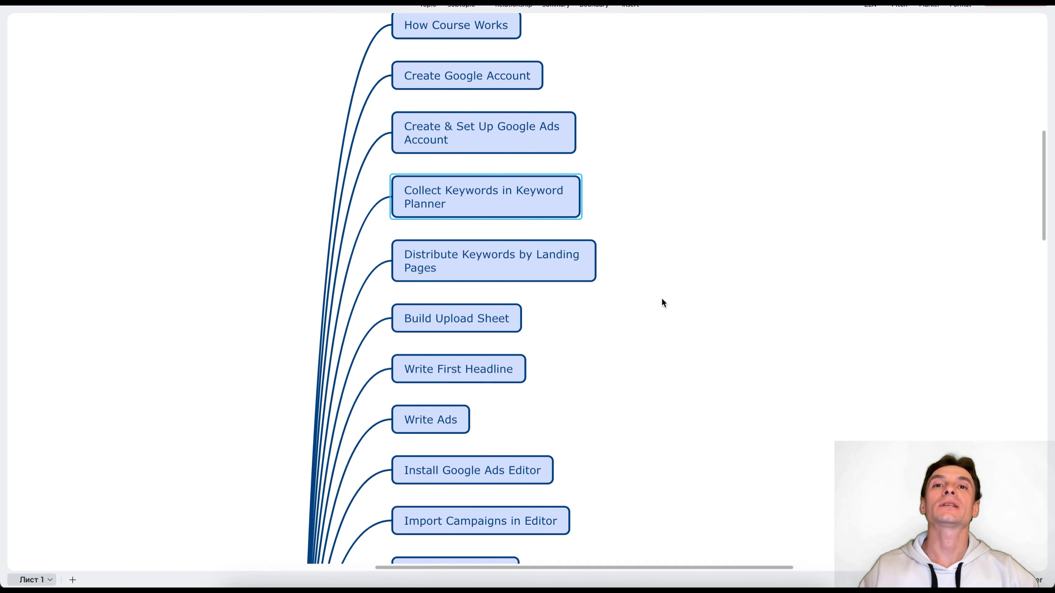